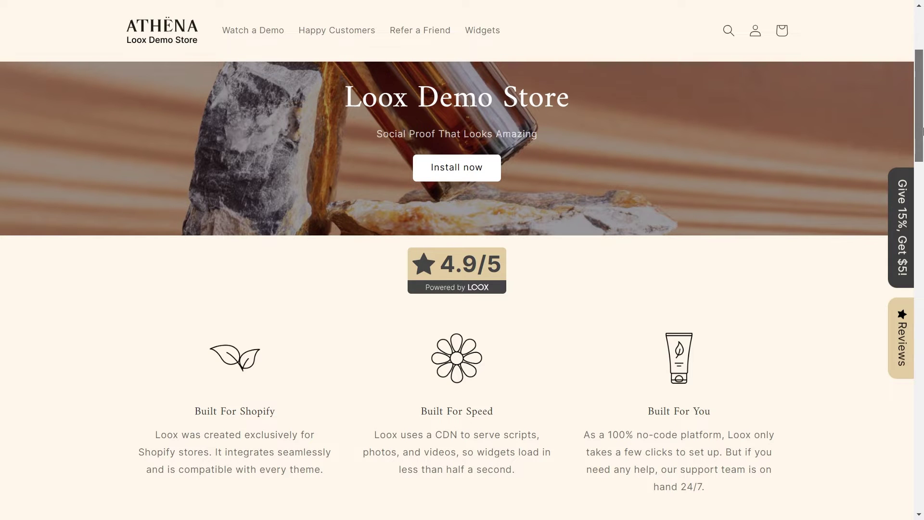
Scroll down the Loox demo store page to look over its review widgets.
left_click_drag(923, 131, 923, 375)
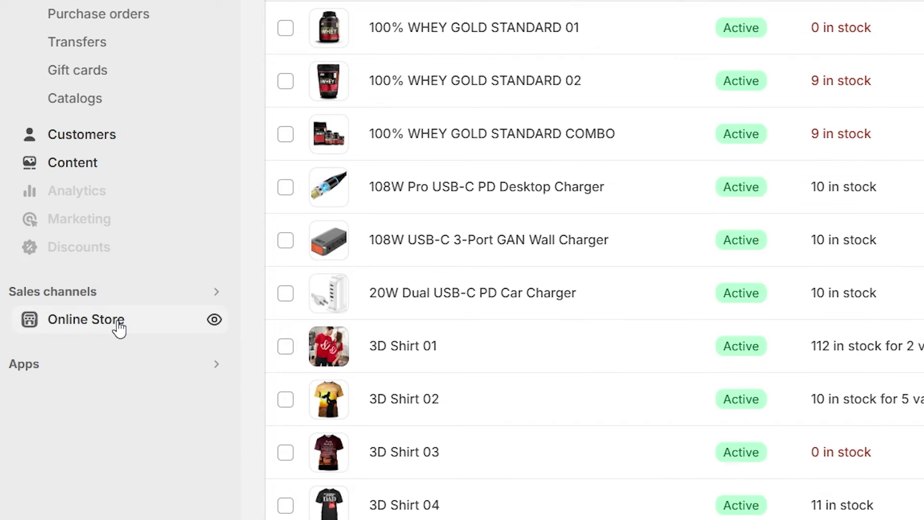
In the Electro theme editor, search app embeds for 'Loox reviews' and enable Loox Core Script.
left_click(118, 328)
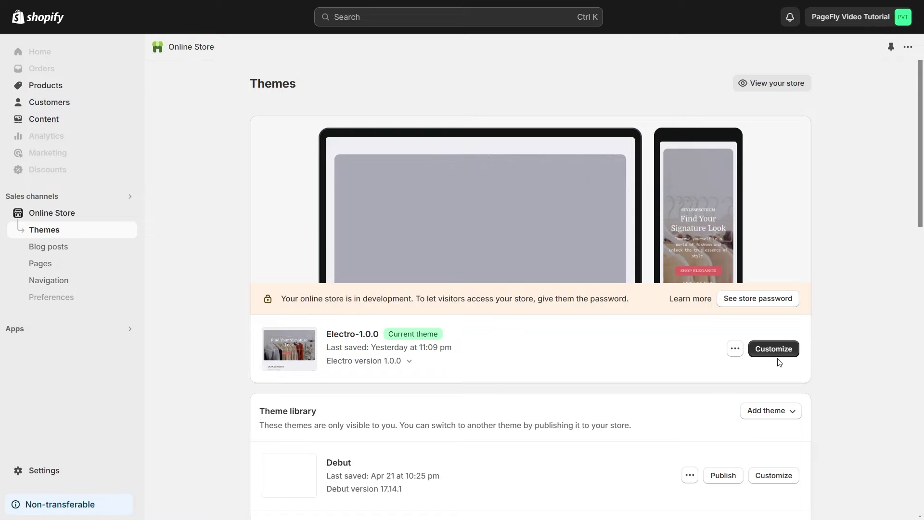
left_click(779, 350)
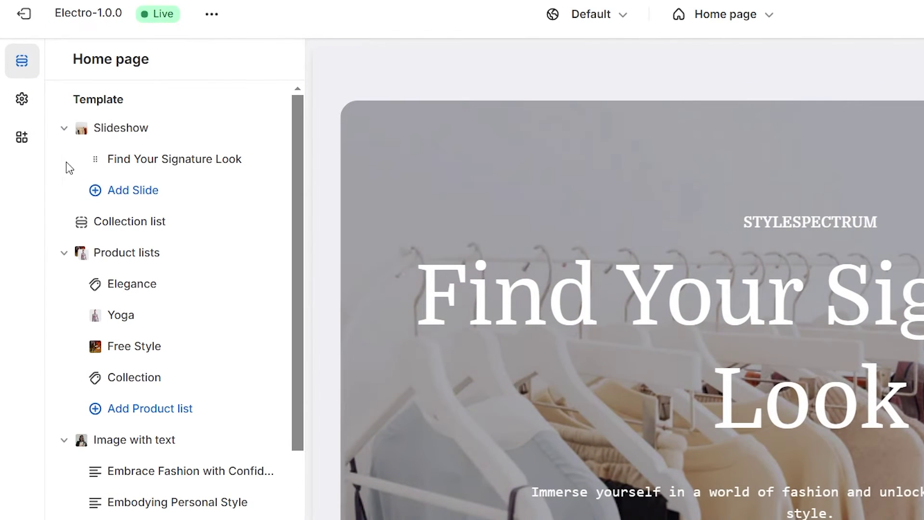
left_click(26, 152)
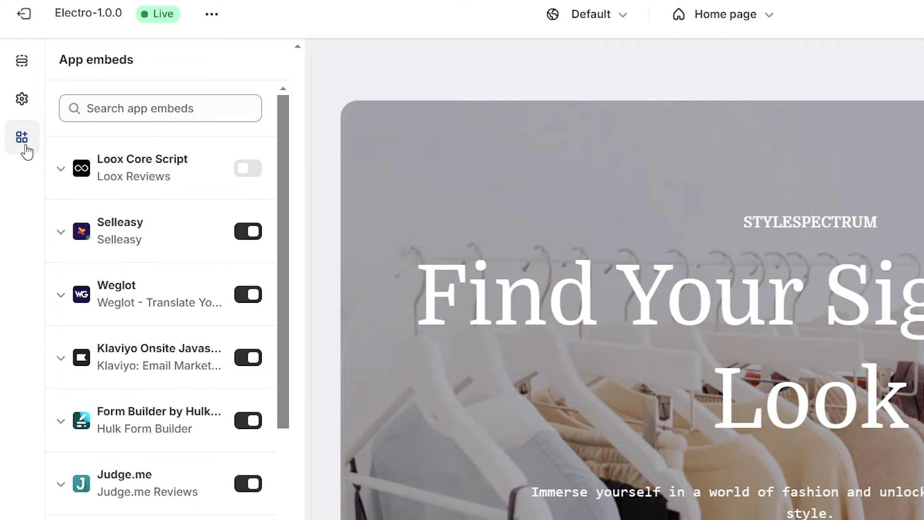
left_click(99, 110)
type("Loox reviews")
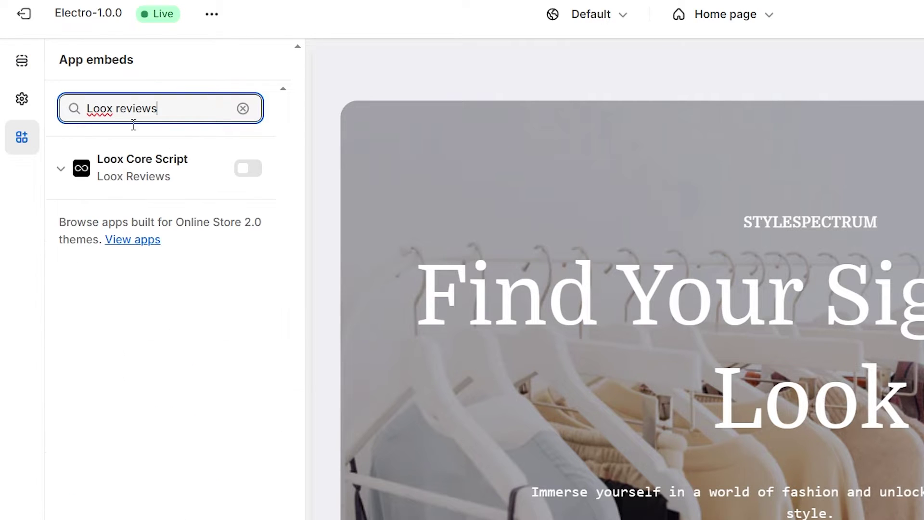
left_click(247, 170)
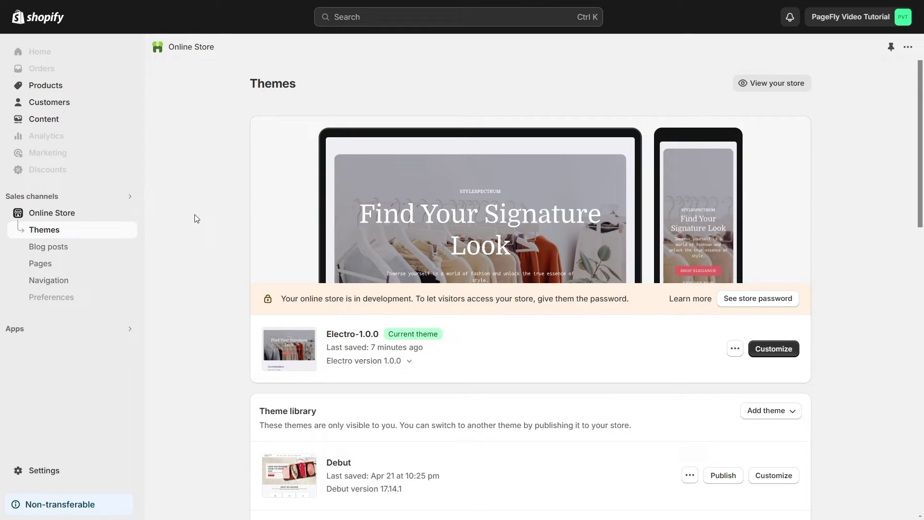
Open Loox Reviews from the installed apps and show its Reviews widgets list.
left_click(88, 331)
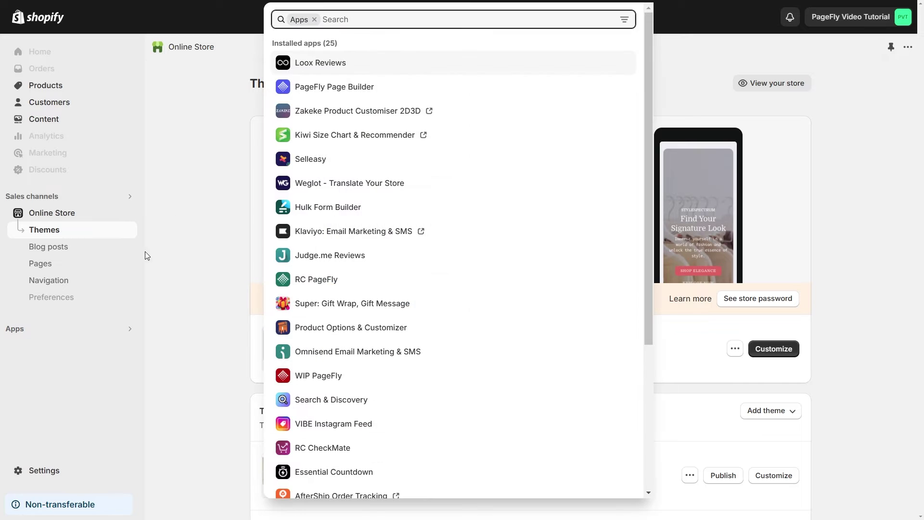
left_click(310, 65)
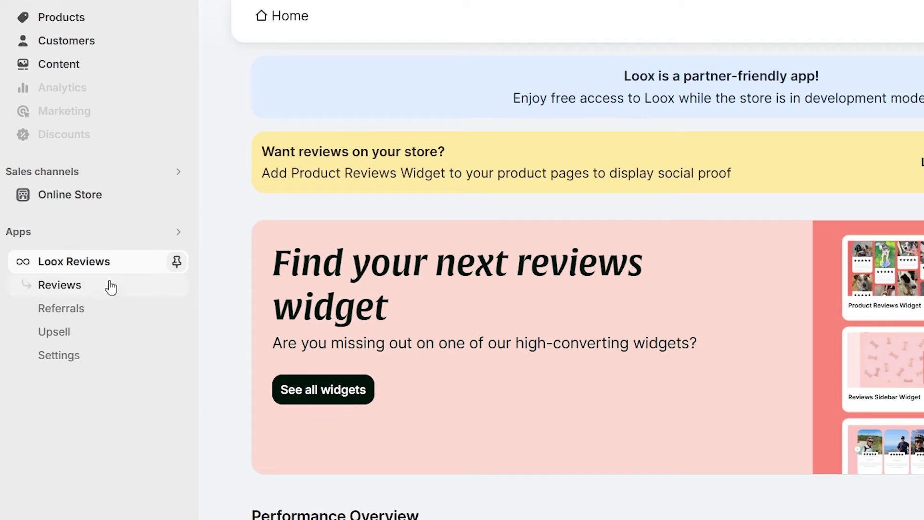
left_click(108, 288)
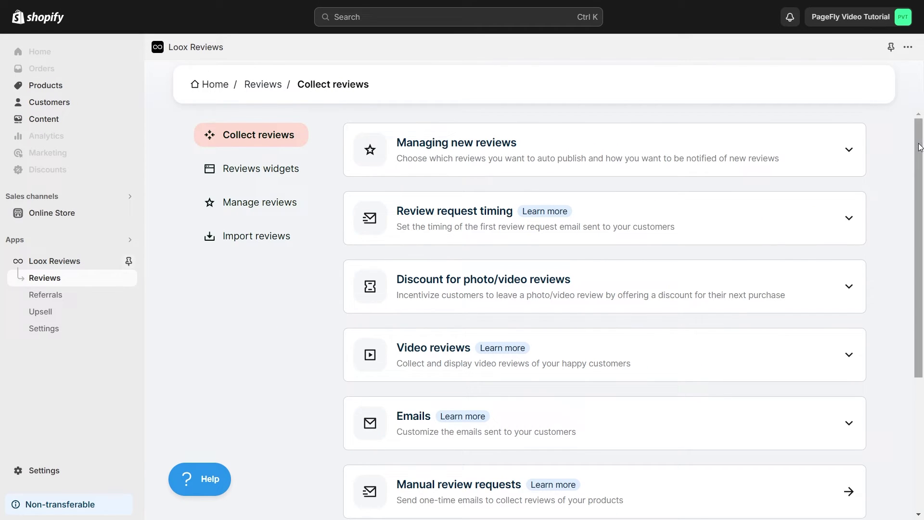
mouse_move(920, 142)
left_mouse_down()
mouse_move(921, 225)
mouse_move(922, 143)
left_mouse_up()
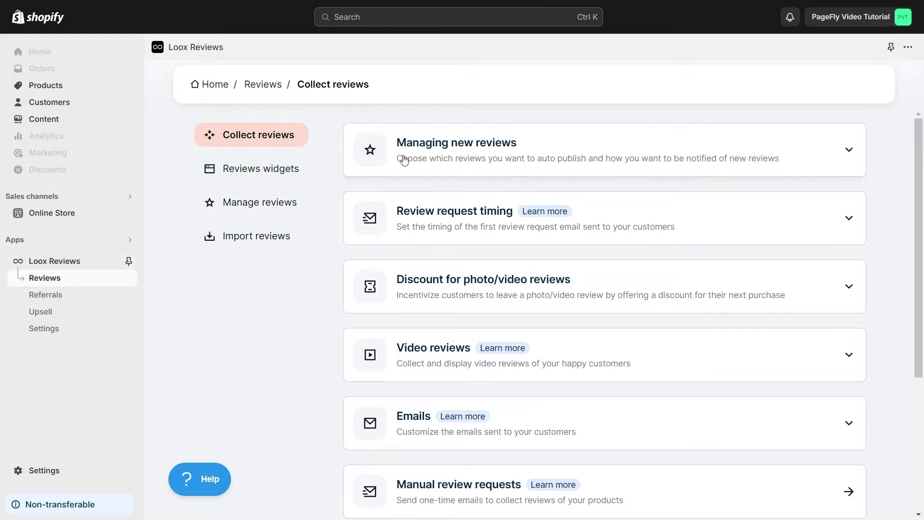
left_click(281, 174)
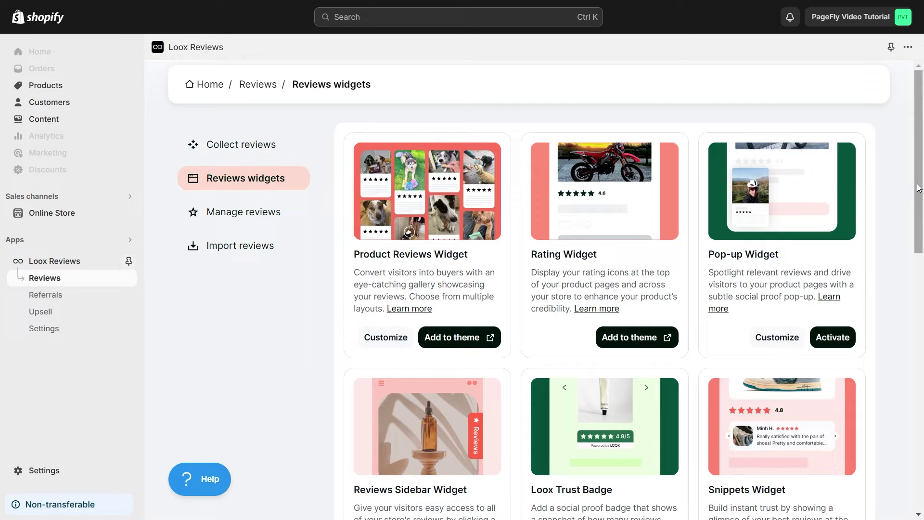
Set the Product Reviews Widget to the List (compact) layout with White text widget colors.
left_click_drag(919, 192, 922, 448)
scroll(765, 221, "up", 13)
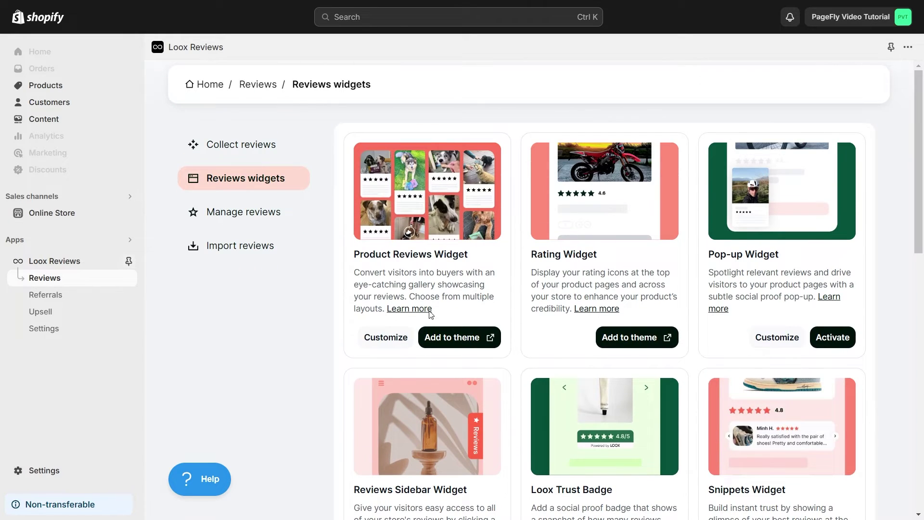
left_click(376, 337)
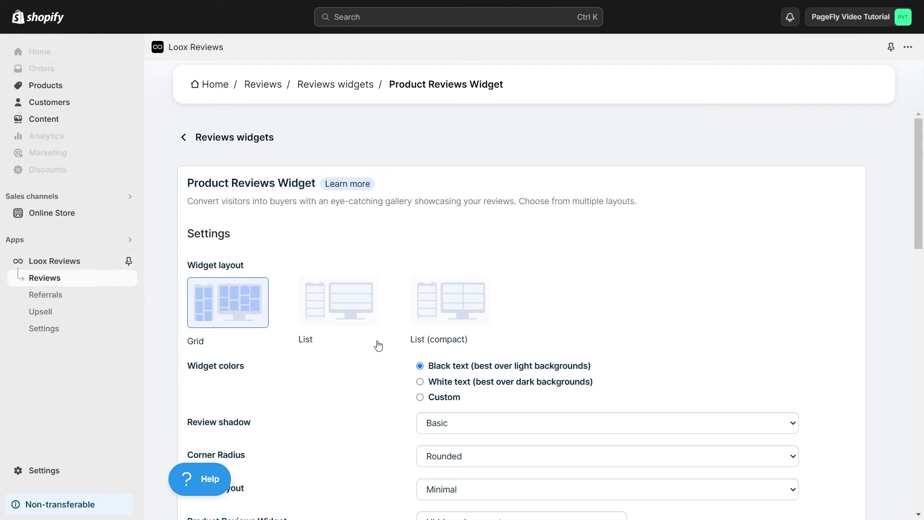
left_click(326, 313)
left_click(264, 309)
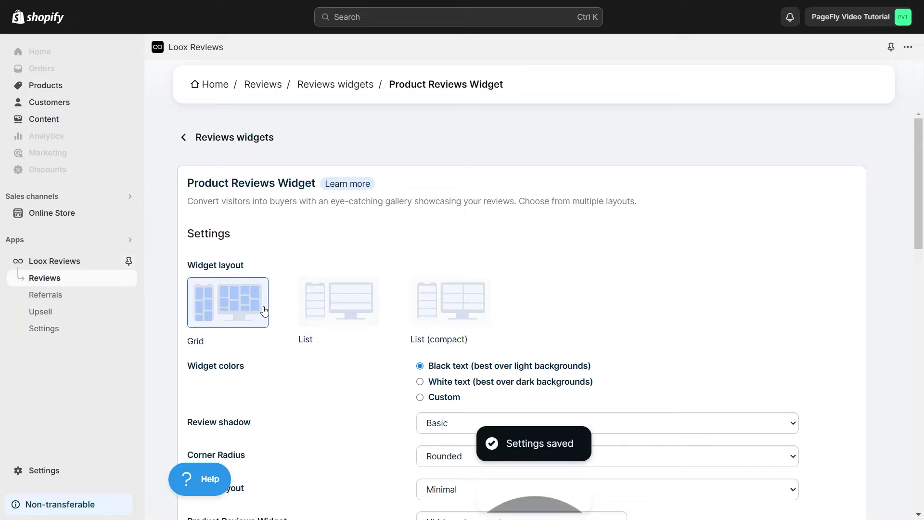
left_click(432, 305)
scroll(424, 289, "down", 4)
left_click(420, 200)
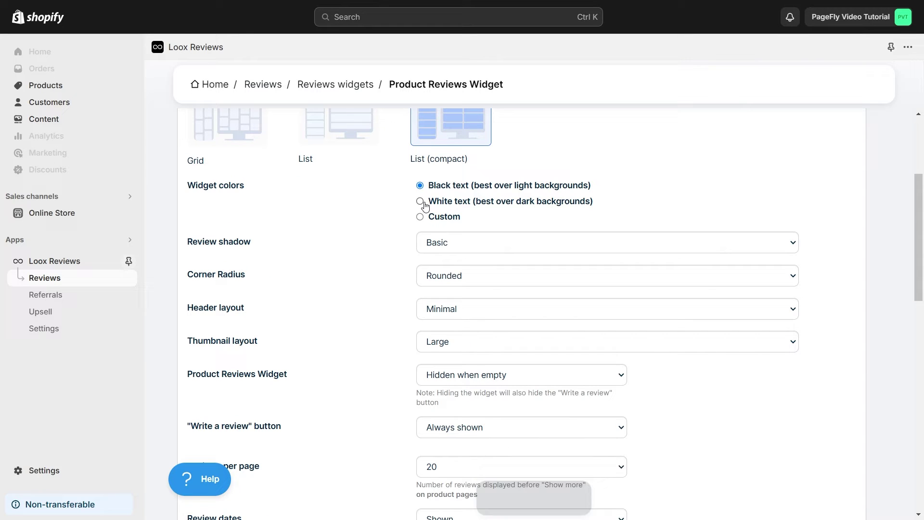
left_click(420, 217)
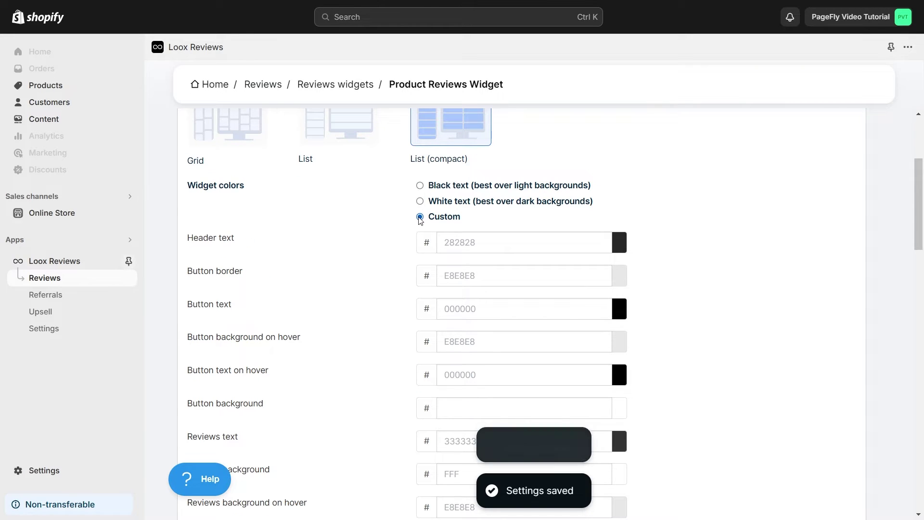
left_click(420, 202)
left_click_drag(918, 207, 918, 151)
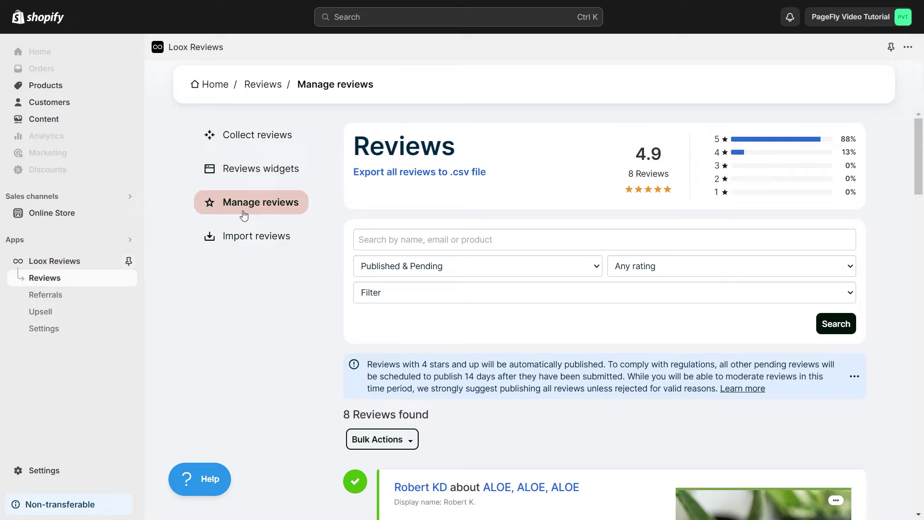
Check the Published & Pending, Any rating and Filter dropdowns, then scroll through the reviews.
left_click(412, 268)
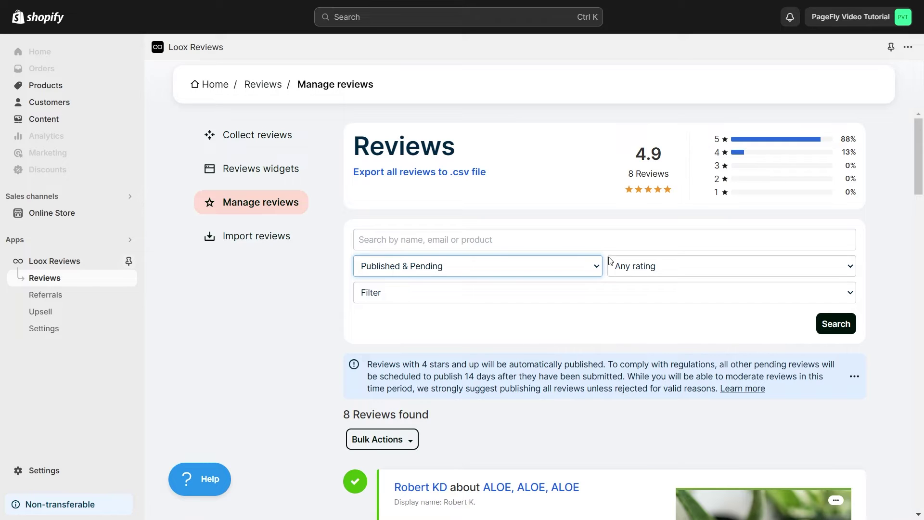
left_click(664, 271)
left_click(516, 298)
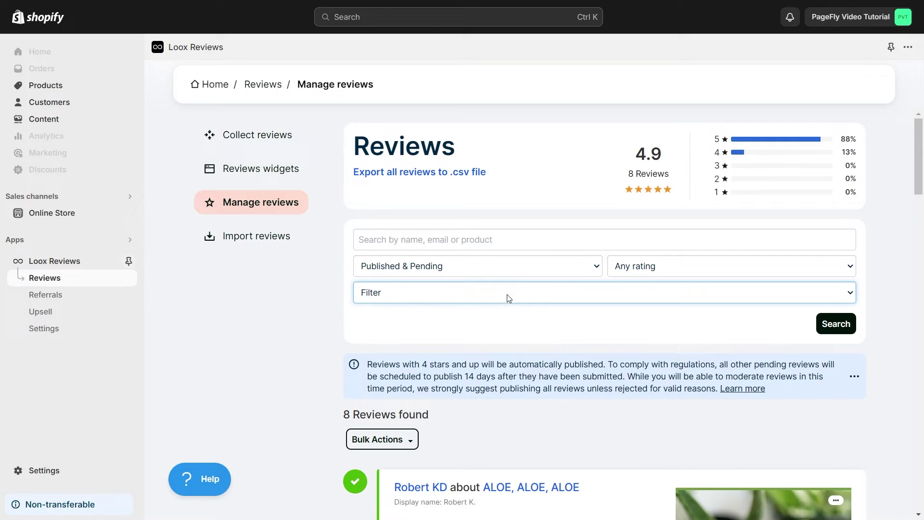
left_click_drag(921, 177, 922, 261)
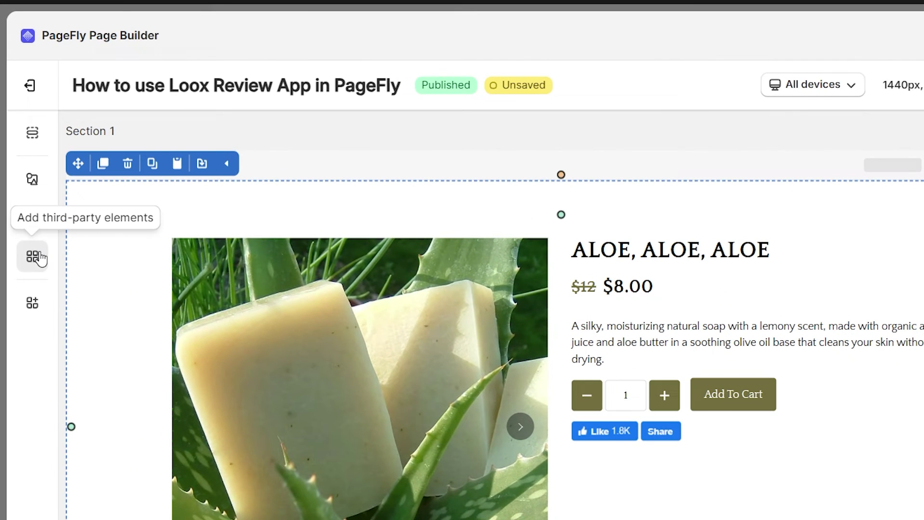
Drag the Loox - Photo Reviews Star Rating element into the ALOE details below the price.
left_click(41, 259)
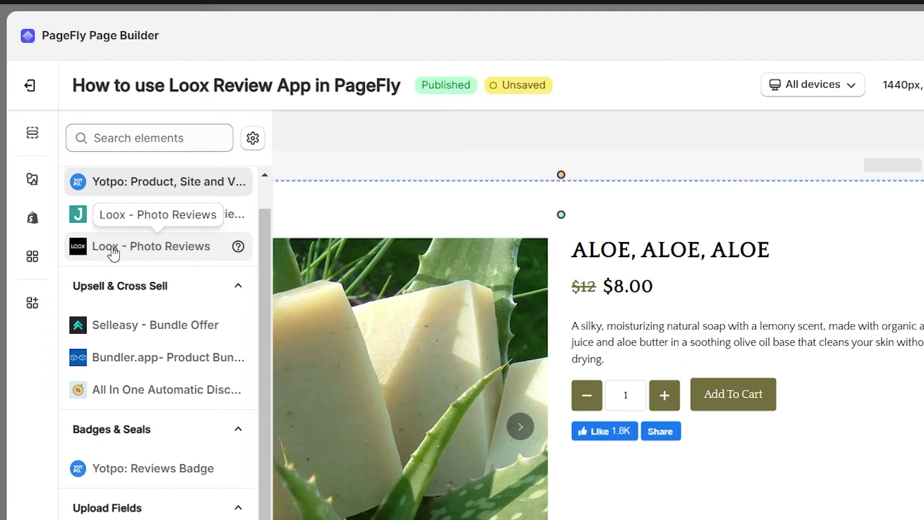
left_click(139, 254)
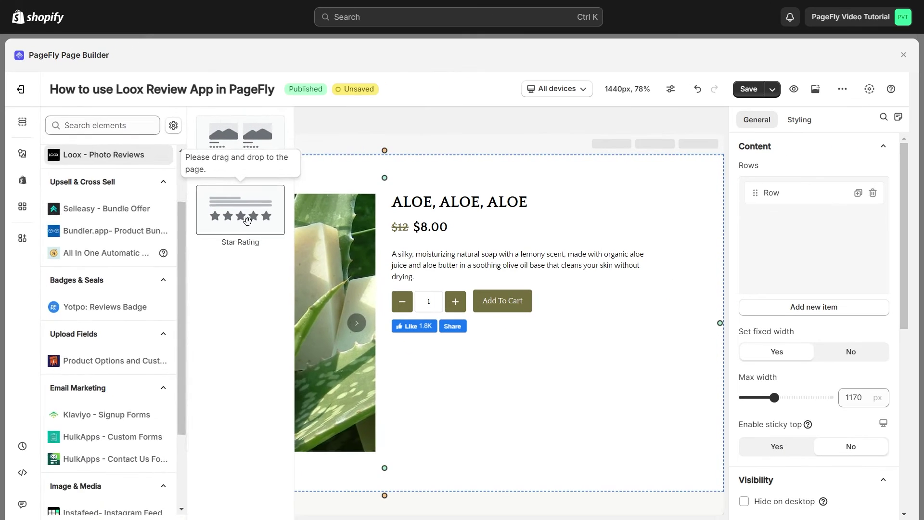
left_click_drag(247, 220, 404, 243)
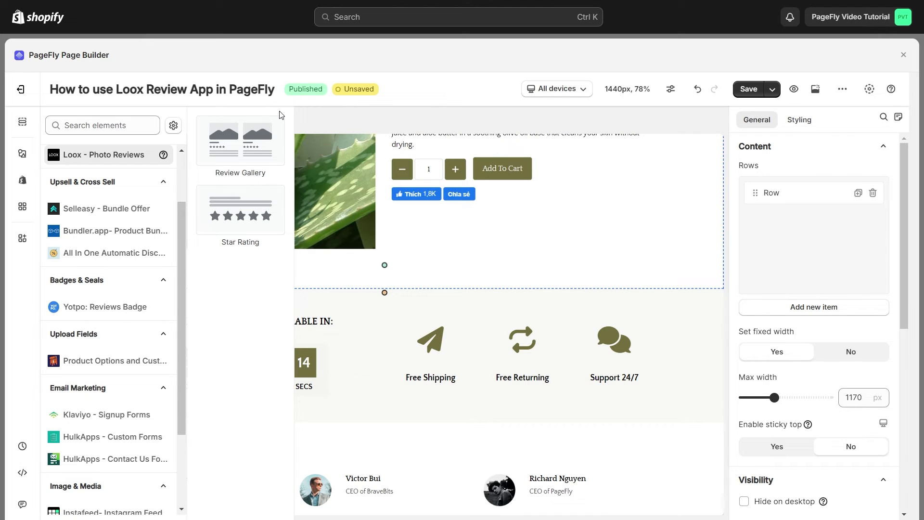
Place a Review Gallery below the ALOE section: all products, review limit 33, photos only.
left_click_drag(239, 145, 327, 294)
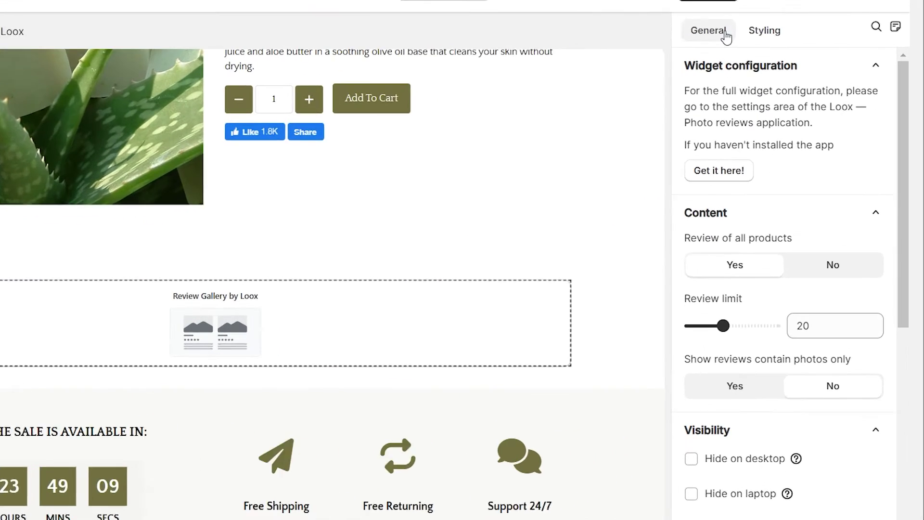
left_click(819, 253)
left_click(733, 254)
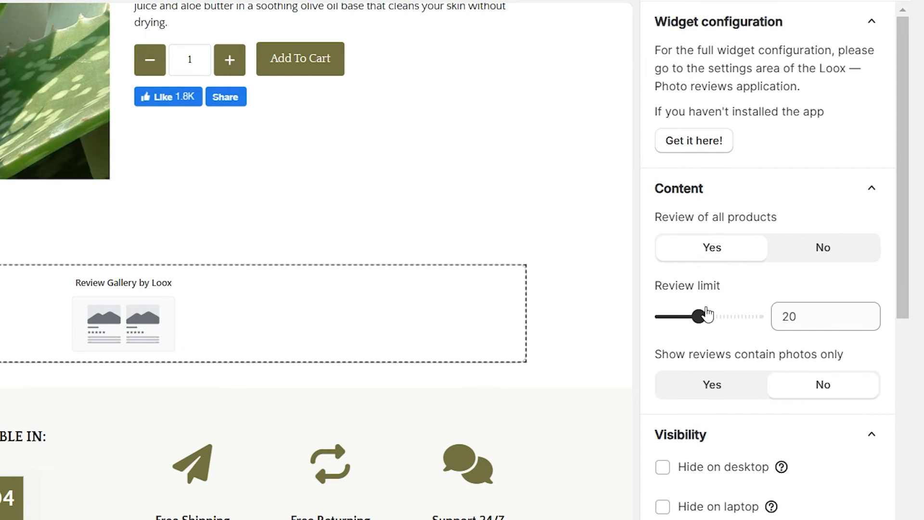
left_click_drag(697, 319, 724, 319)
left_click(727, 390)
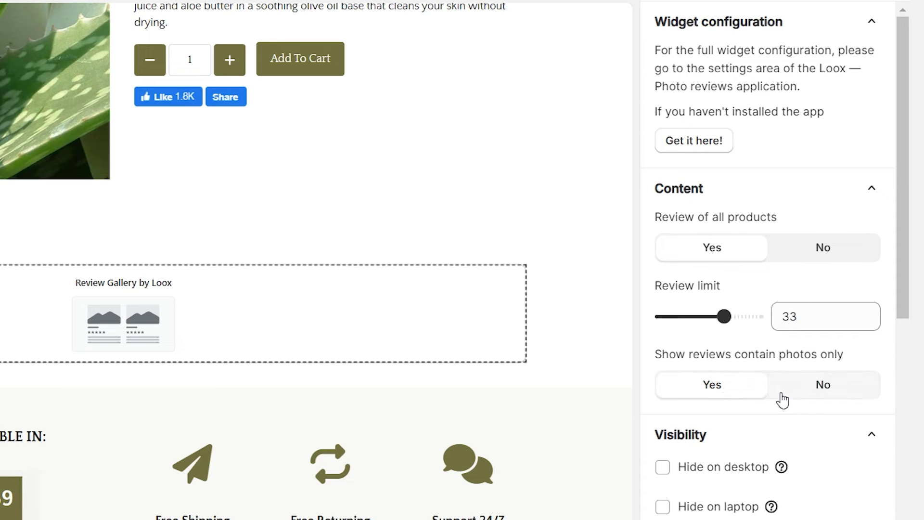
left_click(816, 391)
left_click(729, 390)
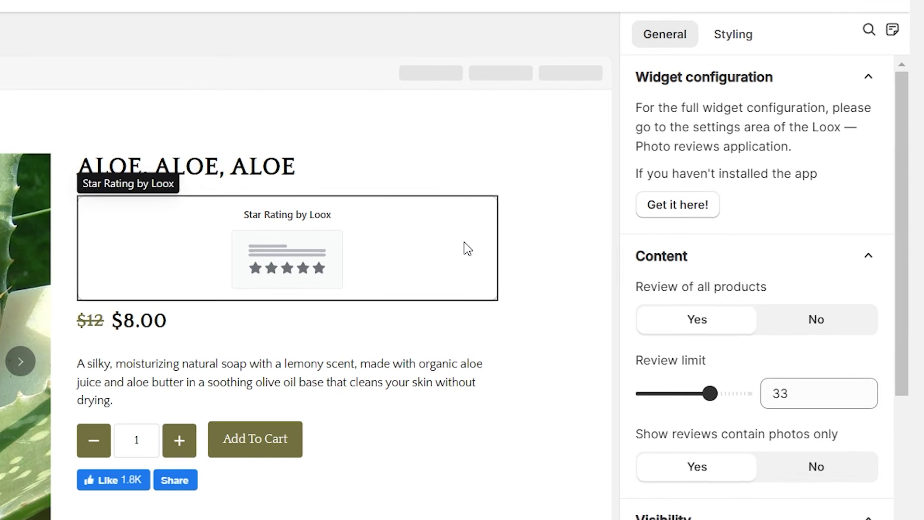
Style the Star Rating with a 20 px bottom margin, no border, full opacity and no shadow.
left_click(464, 242)
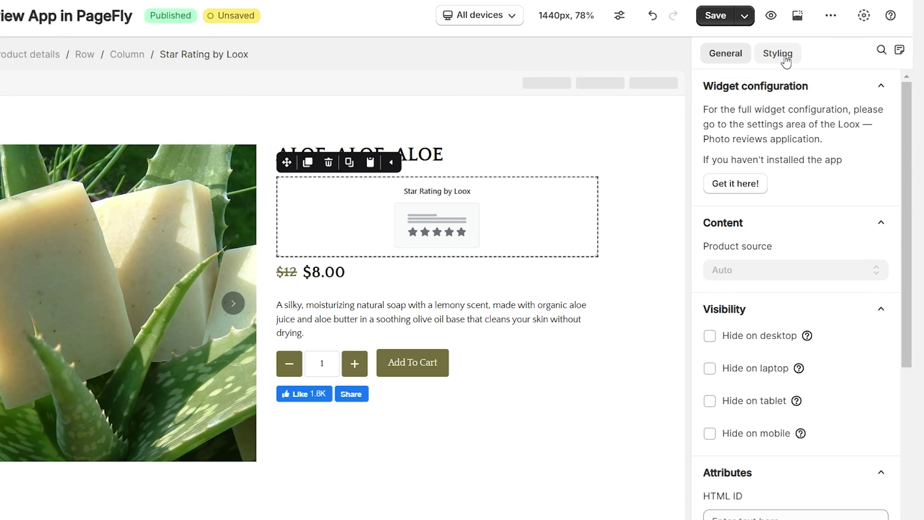
left_click(785, 58)
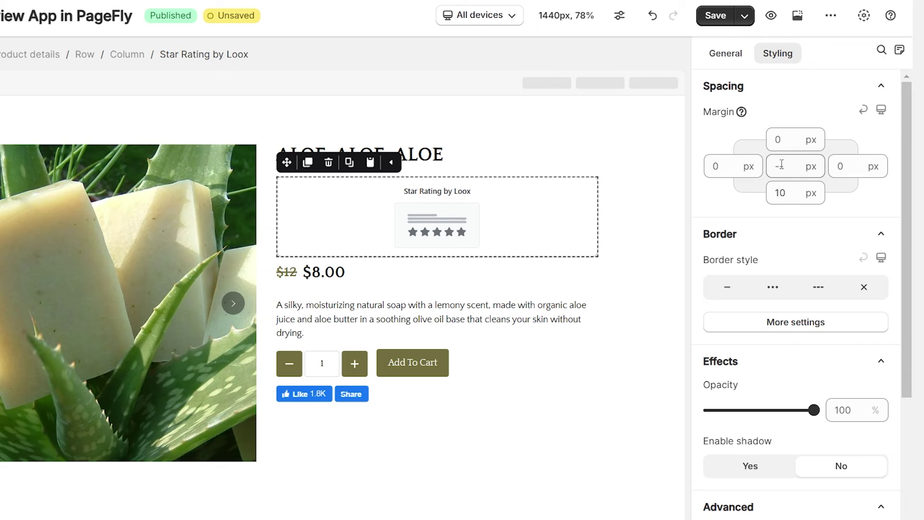
double_click(787, 192)
type("20")
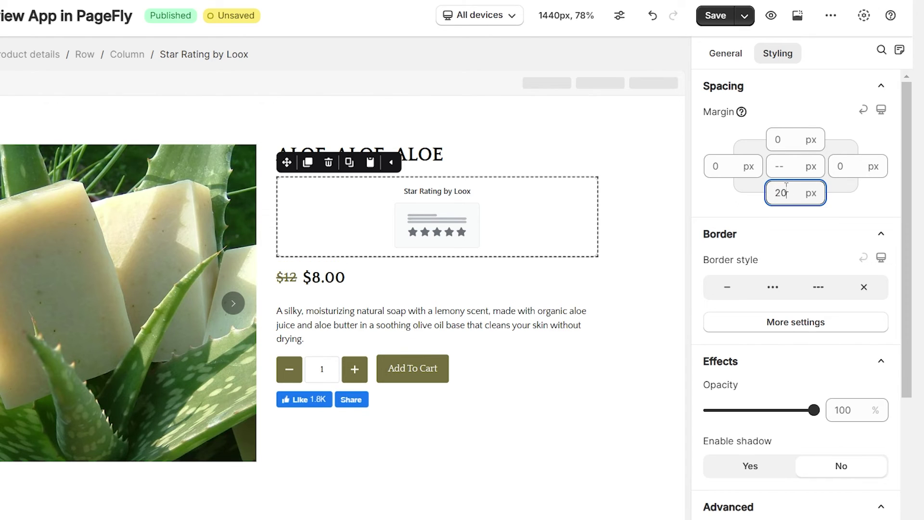
left_click(753, 210)
left_click(727, 289)
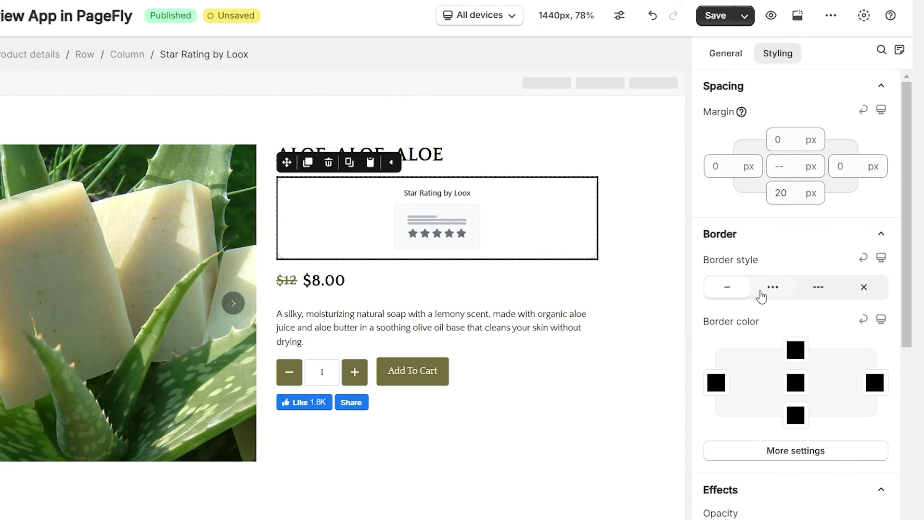
left_click(774, 289)
left_click(829, 291)
left_click(858, 291)
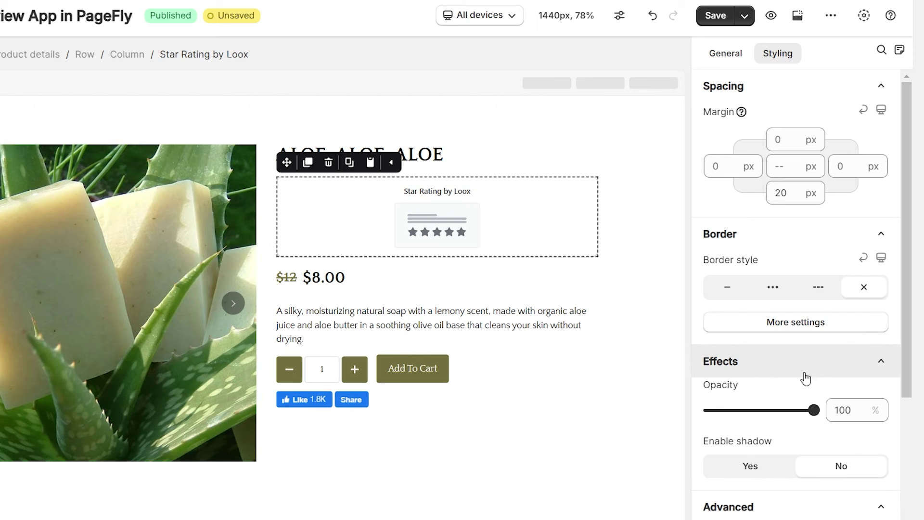
mouse_move(813, 410)
left_mouse_down()
mouse_move(763, 410)
mouse_move(815, 410)
left_mouse_up()
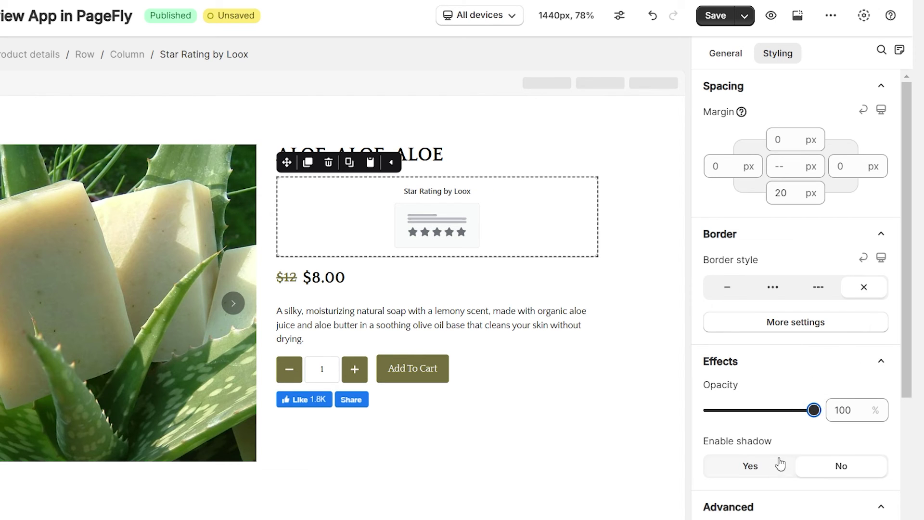
left_click(781, 465)
left_click(832, 469)
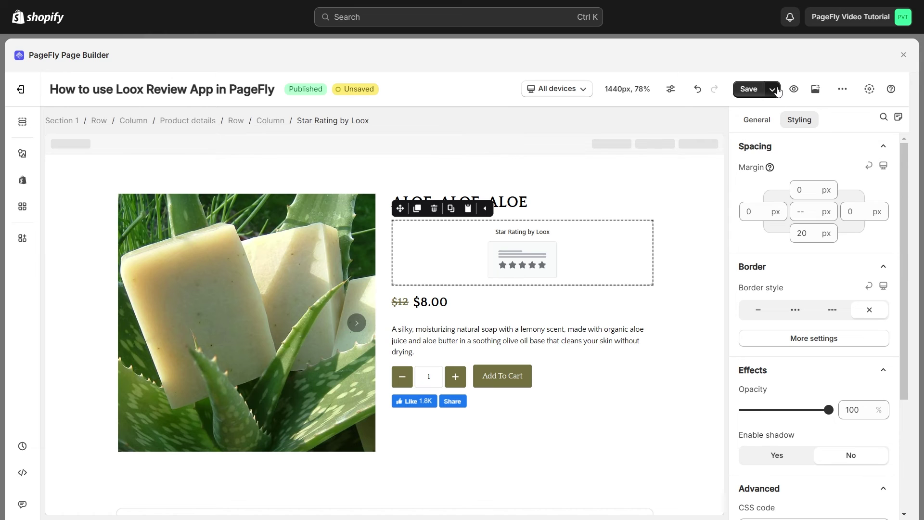
Save and publish the page, then view it live.
left_click(745, 15)
left_click(751, 43)
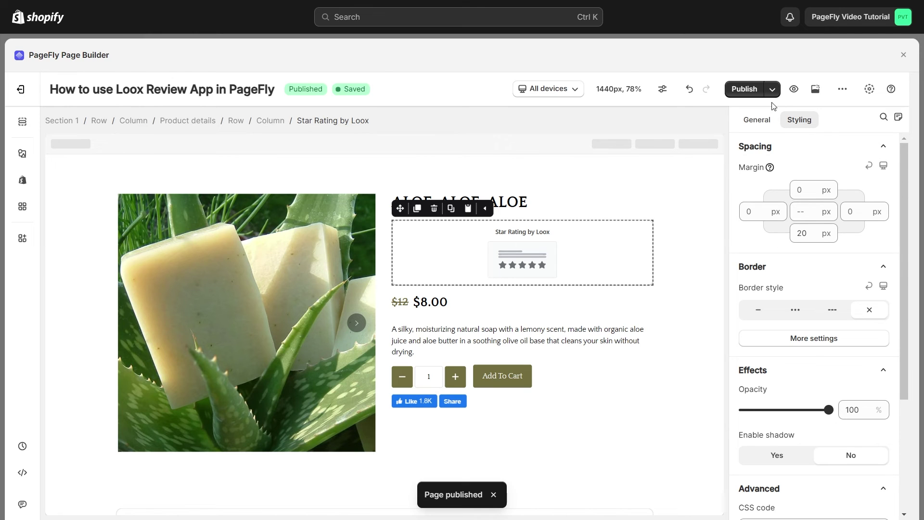
left_click(815, 89)
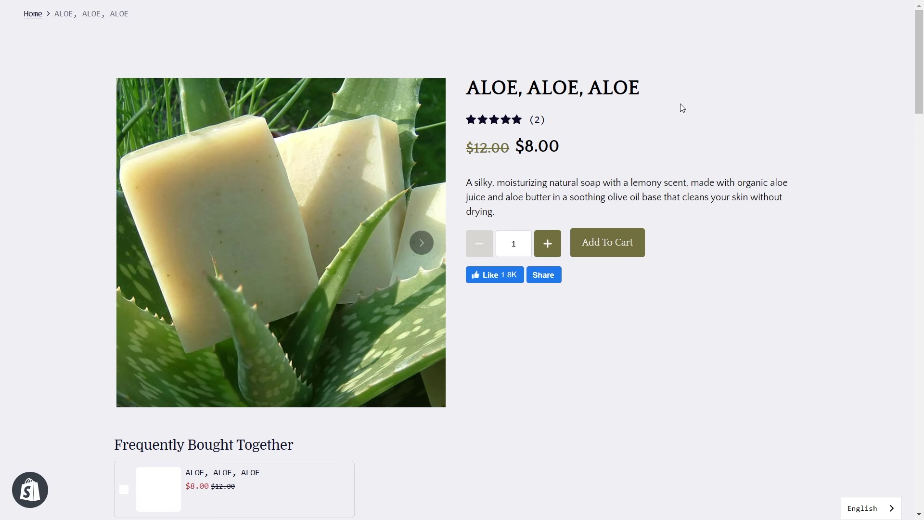
Scroll the live page down to the Loox reviews section showing 2 reviews.
scroll(674, 119, "down", 15)
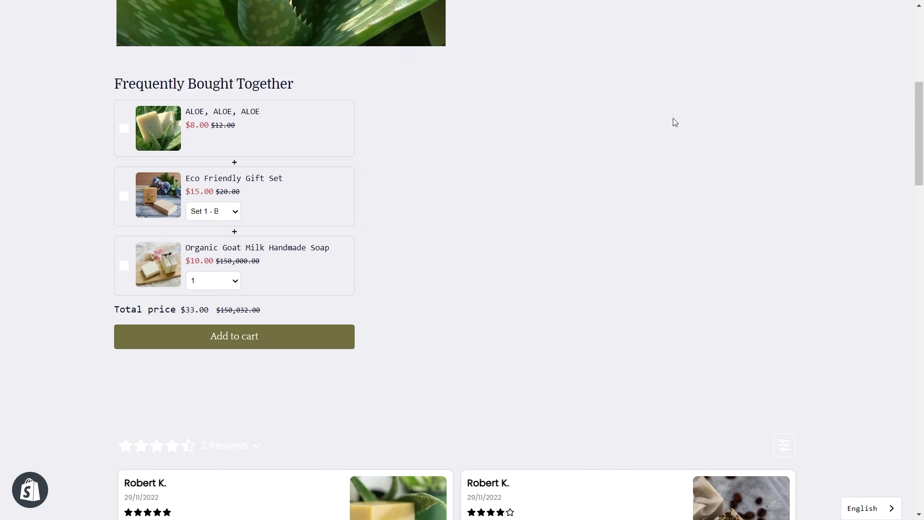